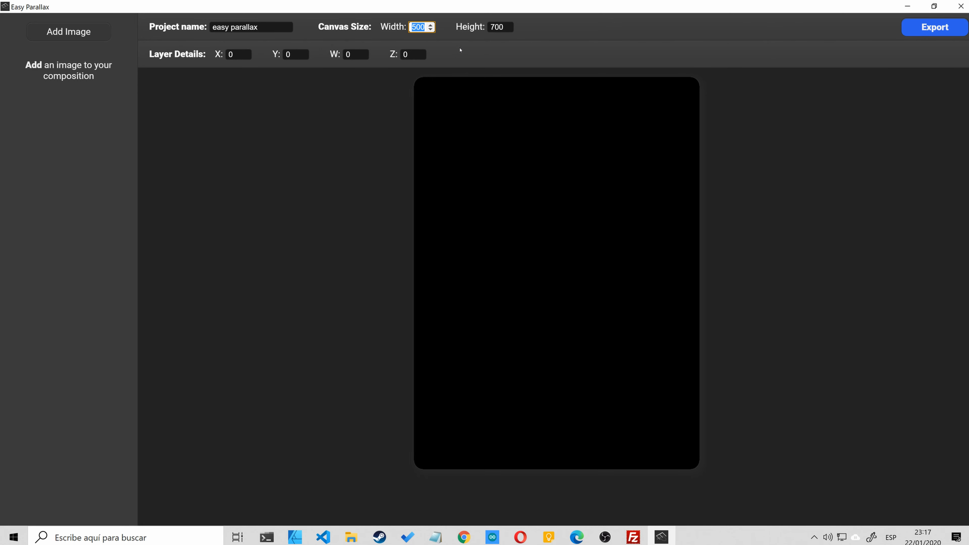
Set the canvas size to a width of 700 and a height of 500.
text(700)
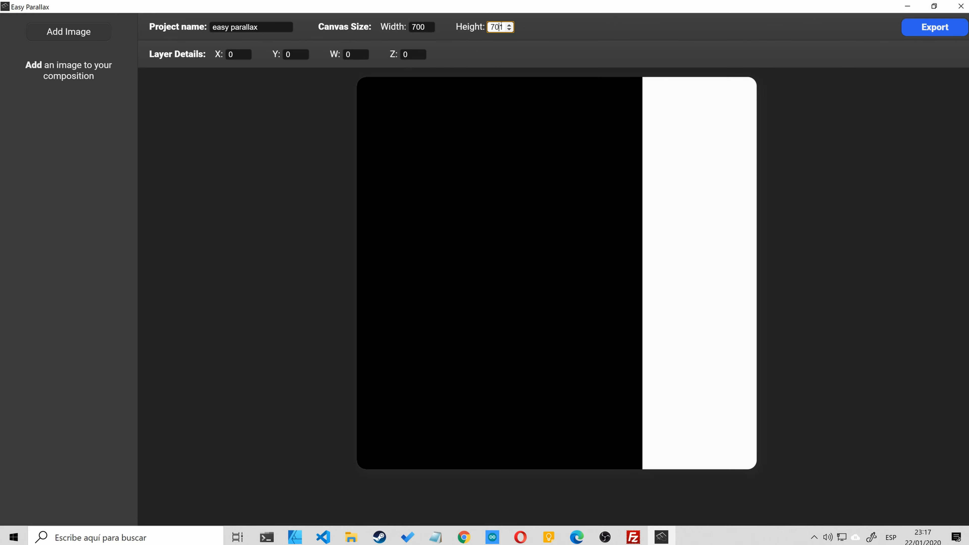
text(500)
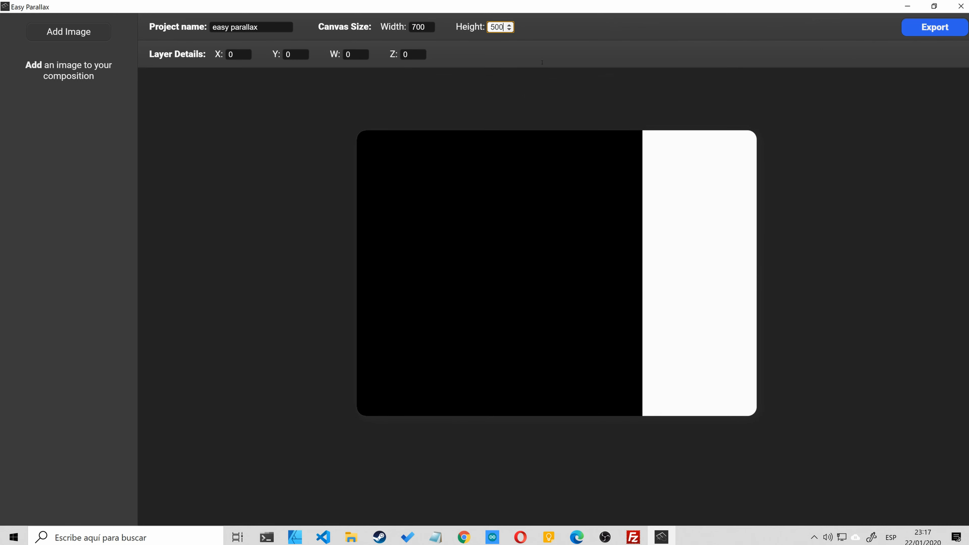
click(598, 201)
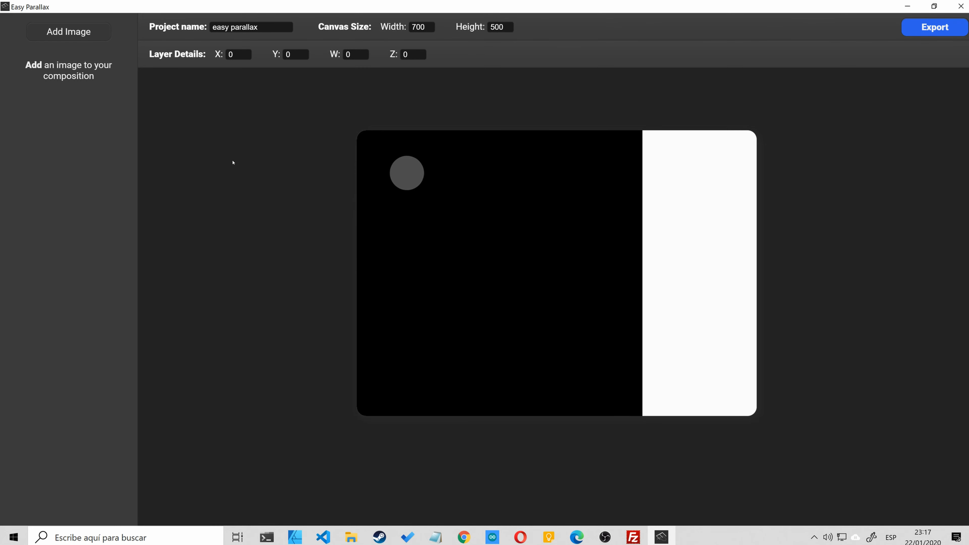
Add the image fondo.jpg to the composition as the background layer.
click(66, 32)
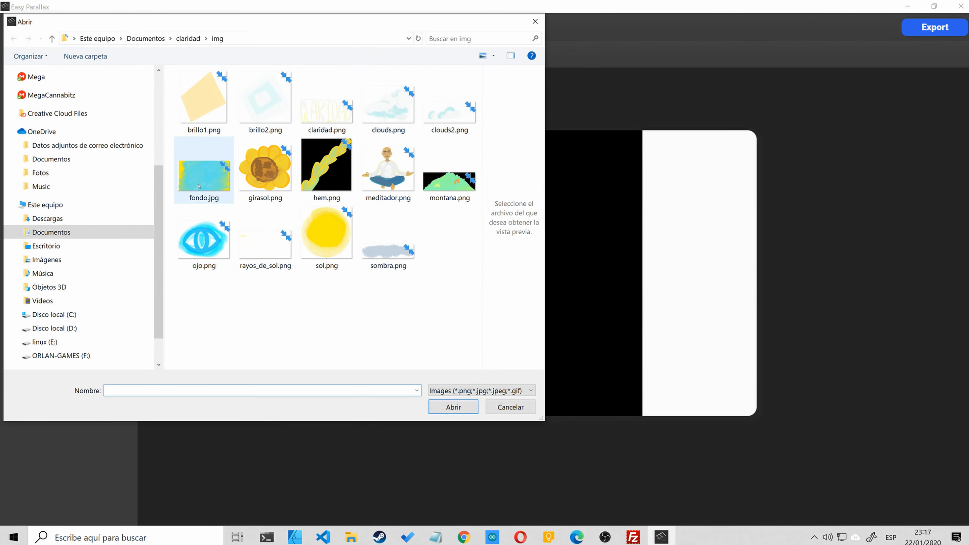
double_click(199, 186)
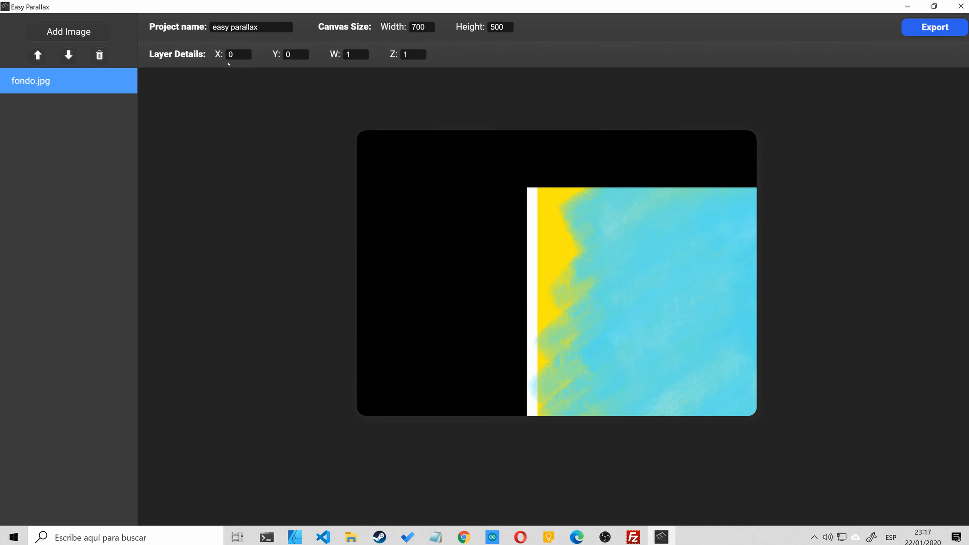
Try offsetting the fondo.jpg layer with X and Y at 0.5, and return X to 0.
click(235, 54)
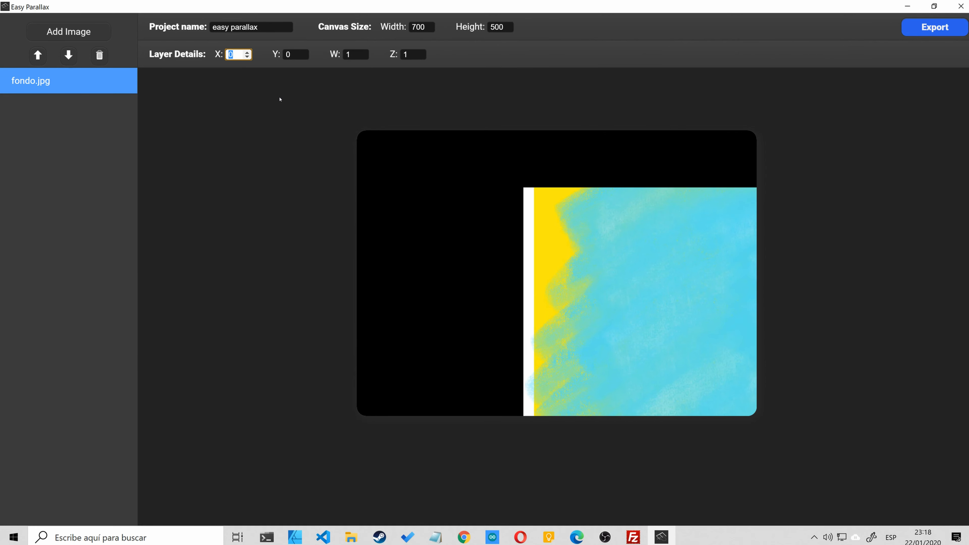
text(.5)
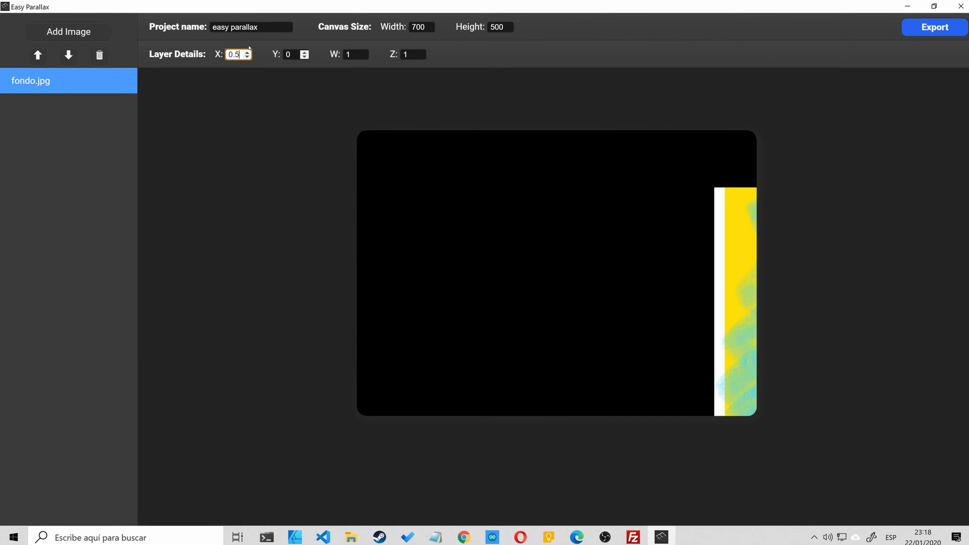
key(Tab)
text(.)
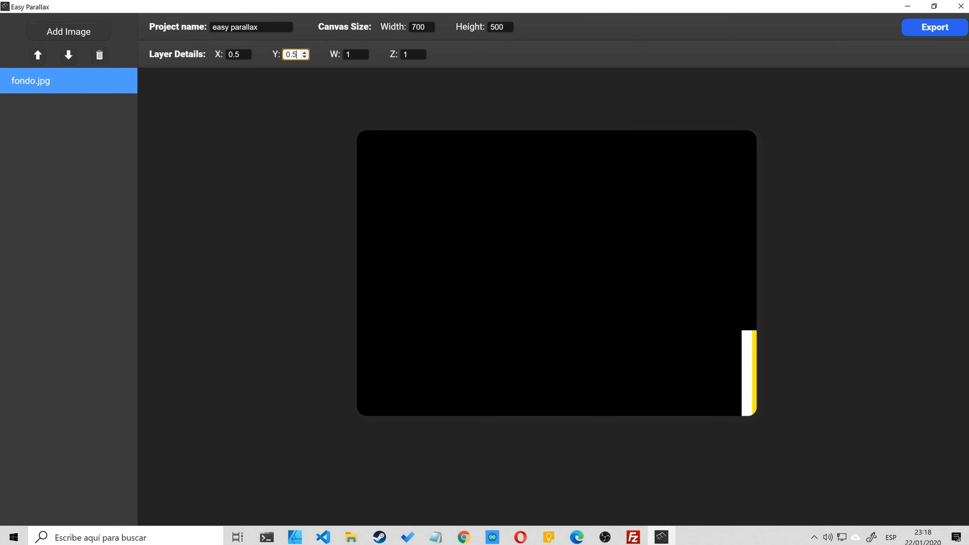
text(5)
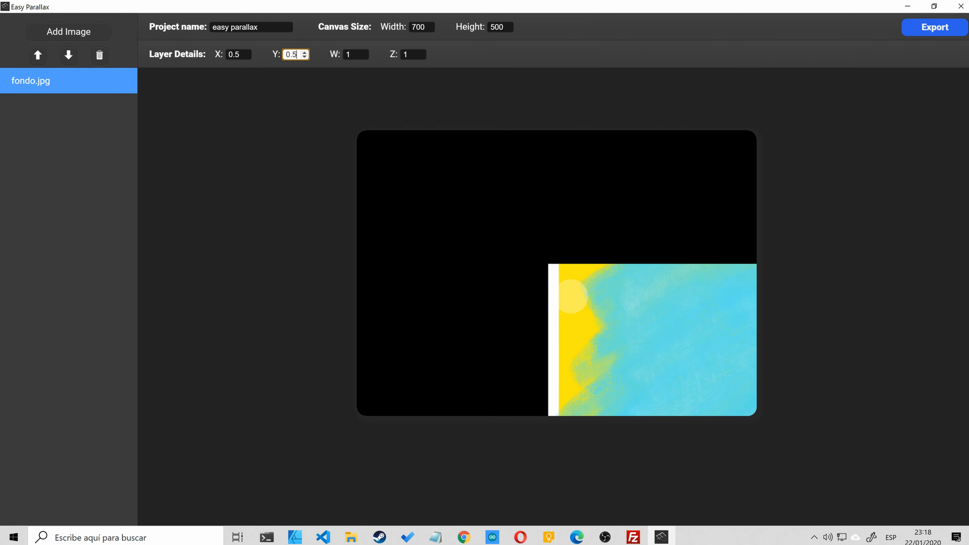
key(shift+Tab)
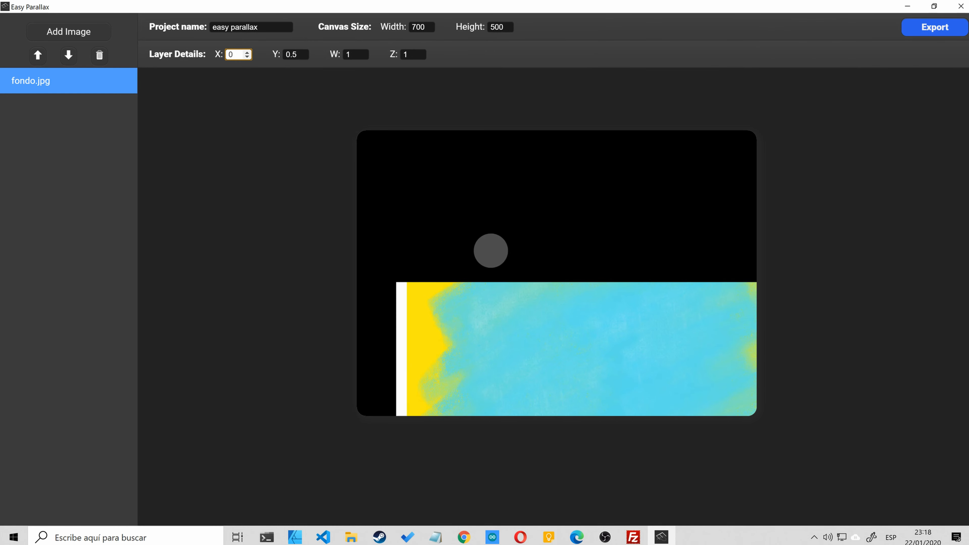
click(580, 253)
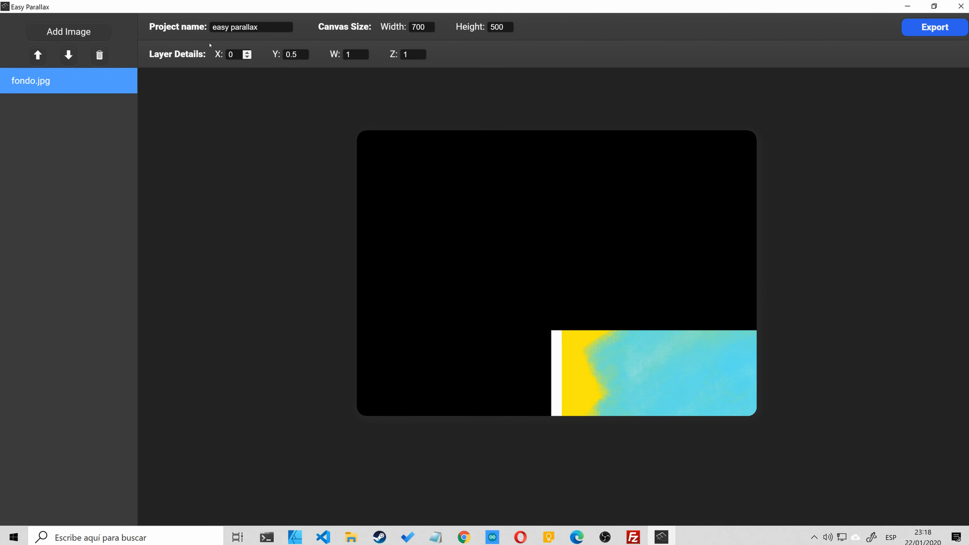
Set both the X and Y position of the fondo.jpg layer to -0.2.
click(231, 54)
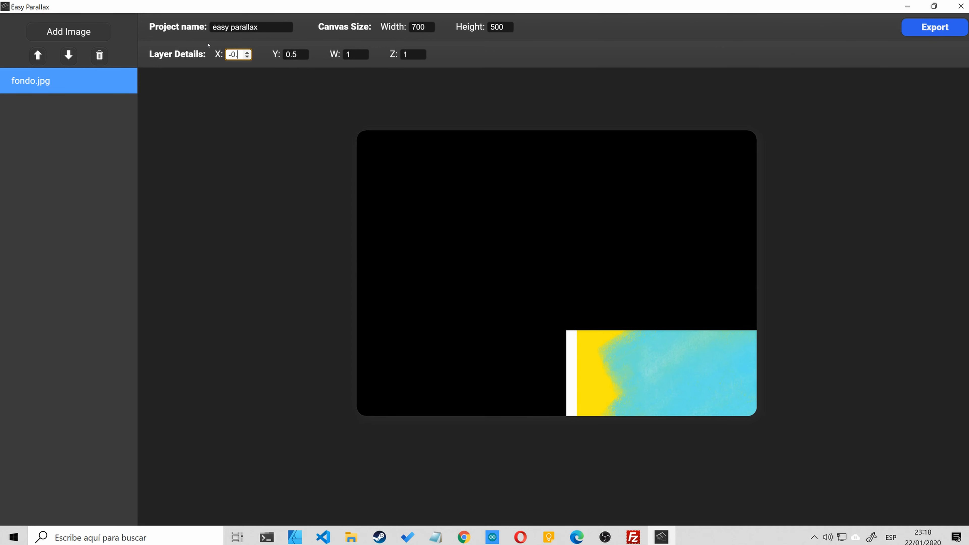
text(-0.2)
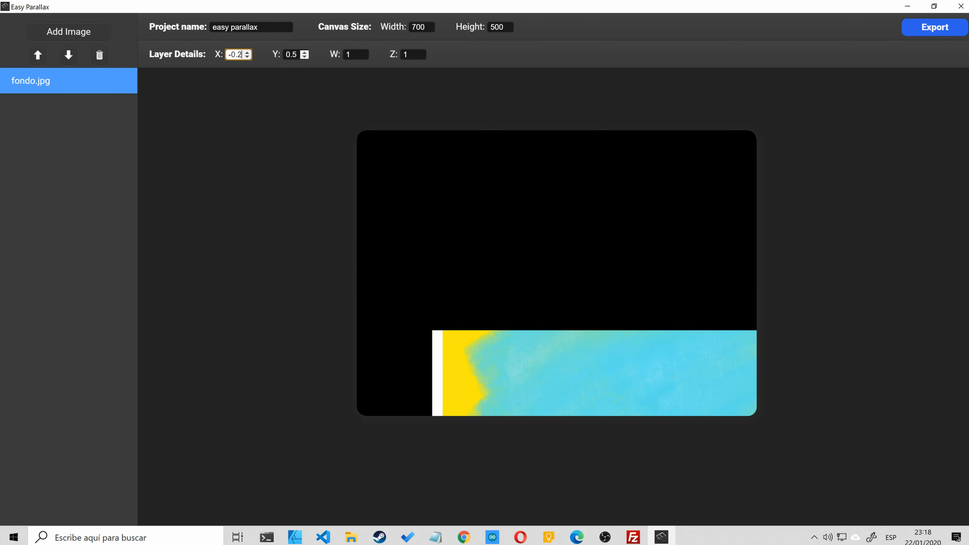
text(-0.2)
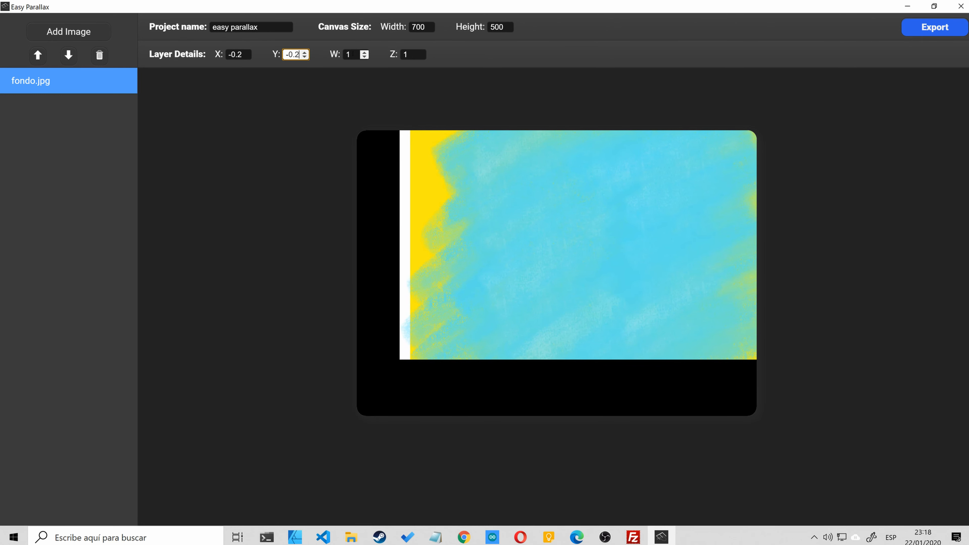
Enlarge the fondo.jpg layer by setting its W value to 1.2.
key(ctrl+a)
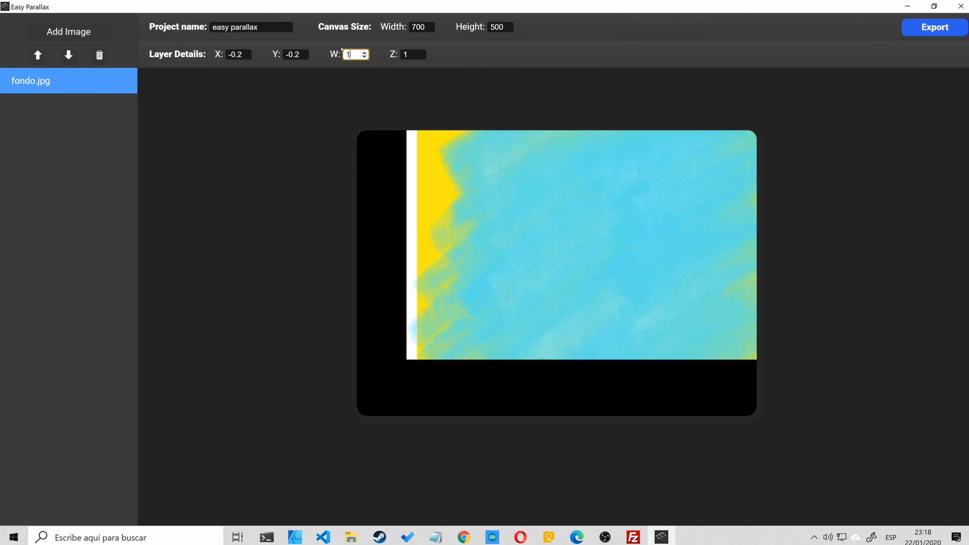
text(.2)
key(Tab)
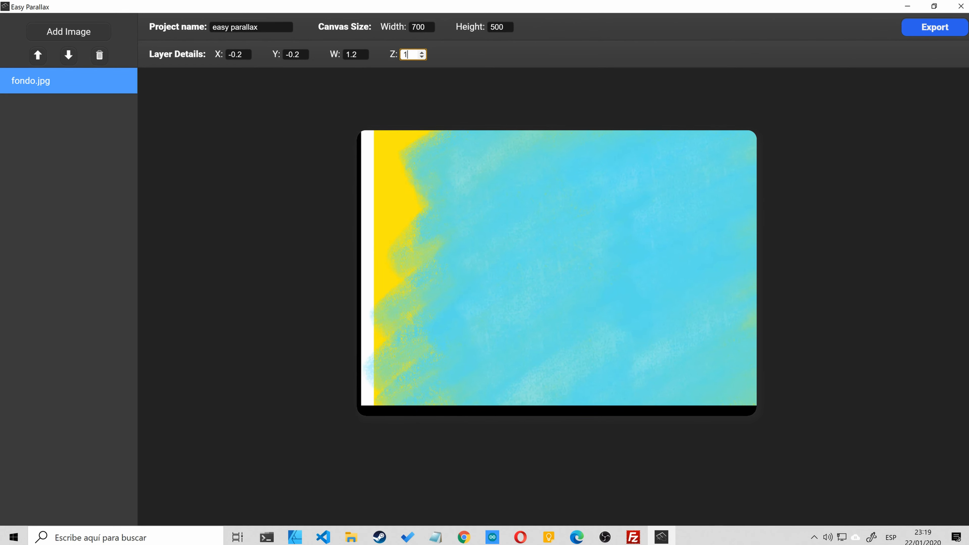
Reduce the parallax movement of the fondo.jpg layer by setting its Z value to 0.02.
double_click(406, 54)
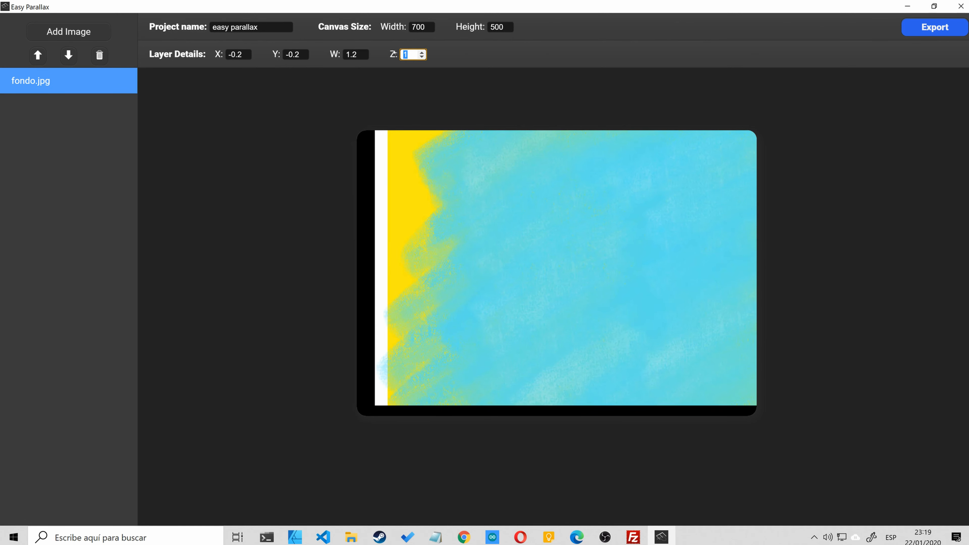
text(0.02)
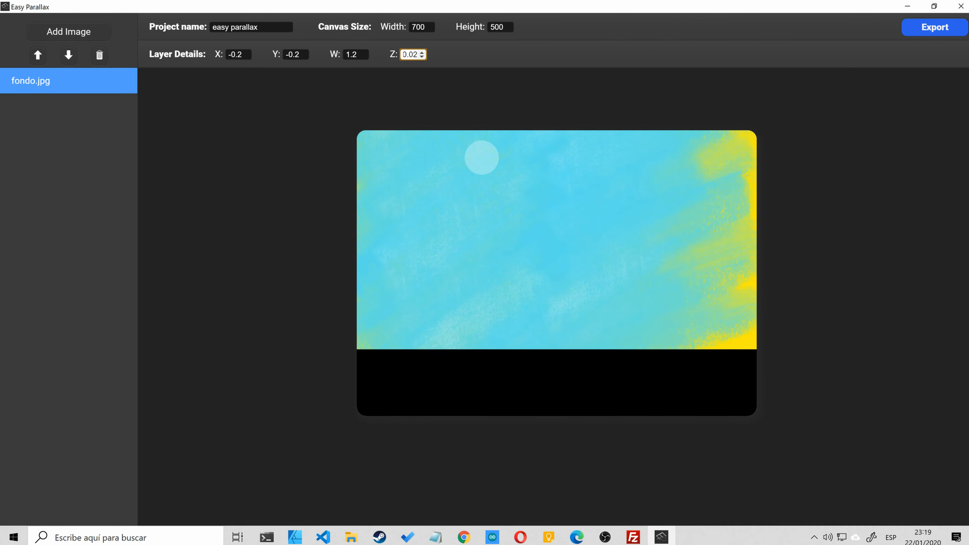
click(621, 278)
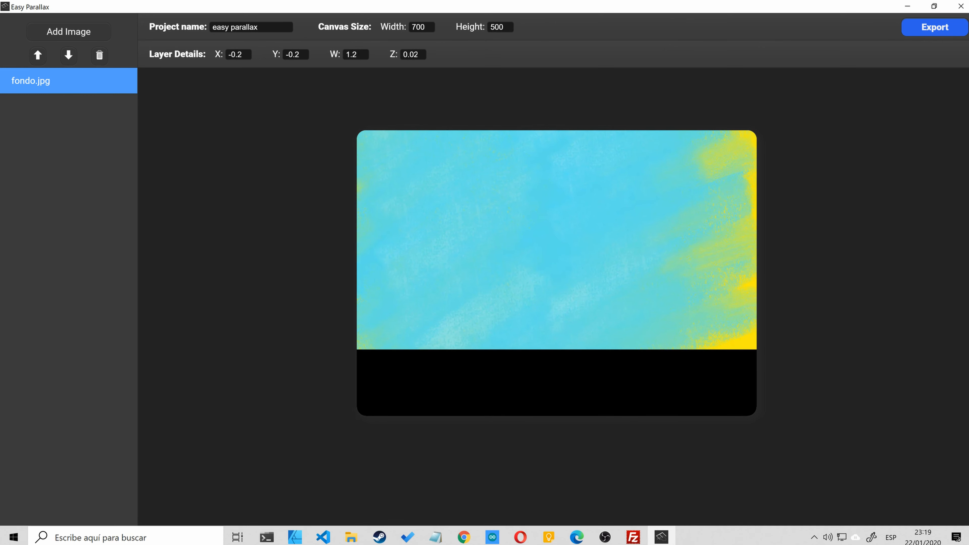
Set the W value of the fondo.jpg layer to 1.5 so it covers the whole canvas.
key(BackSpace)
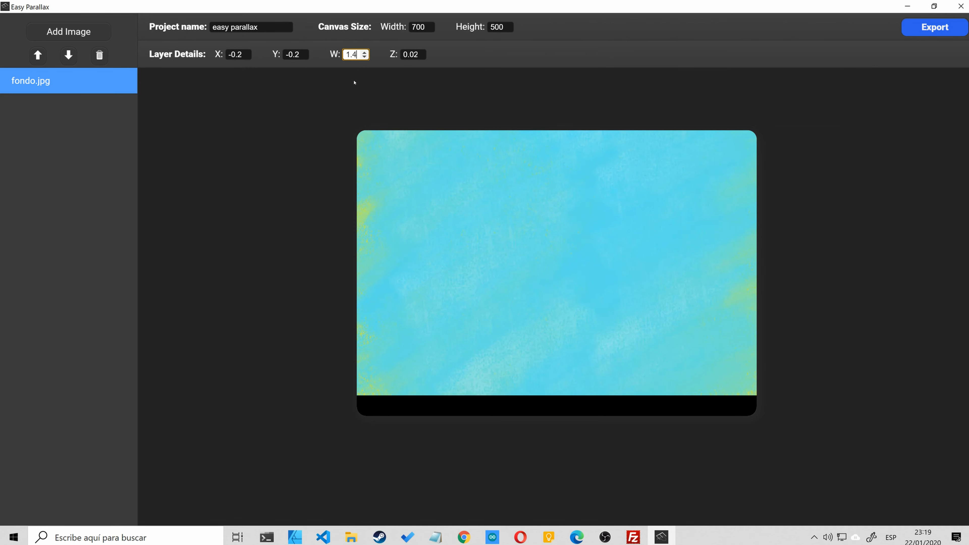
text(5)
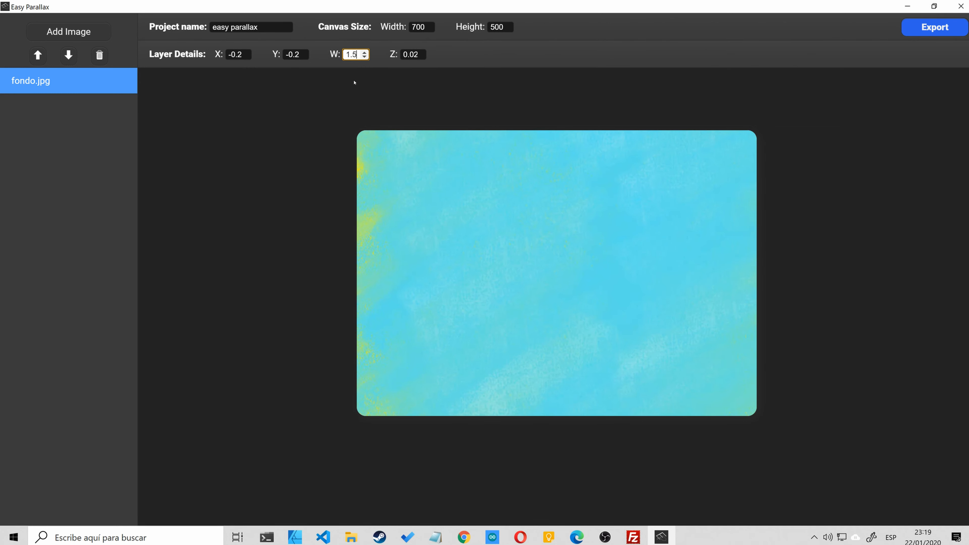
click(837, 326)
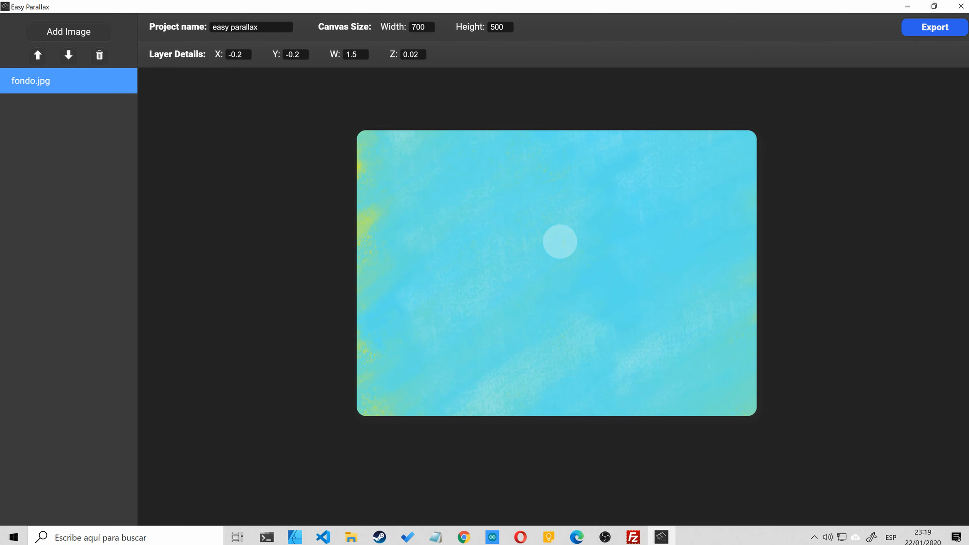
Add the image montana.png as a new layer and position it at X 0.25 and Y 0.6.
click(75, 31)
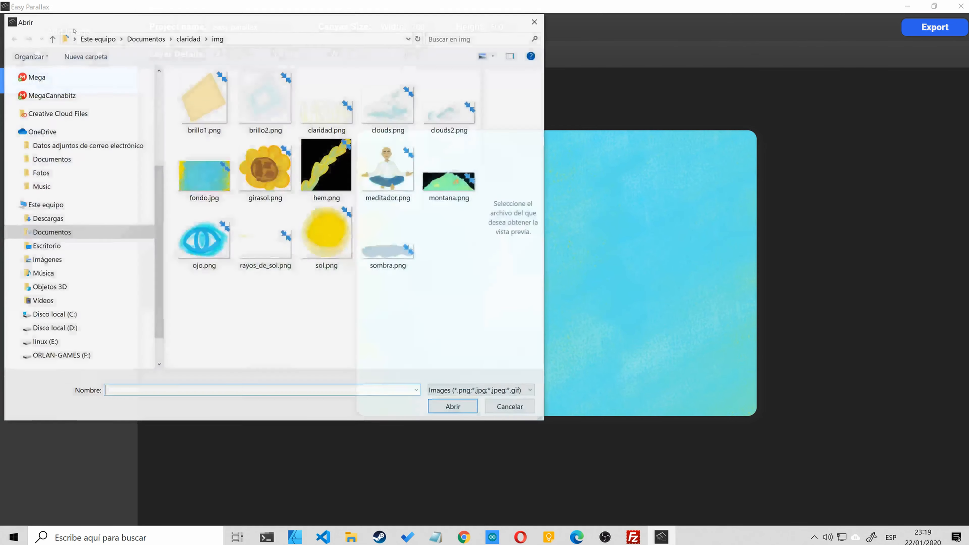
double_click(450, 181)
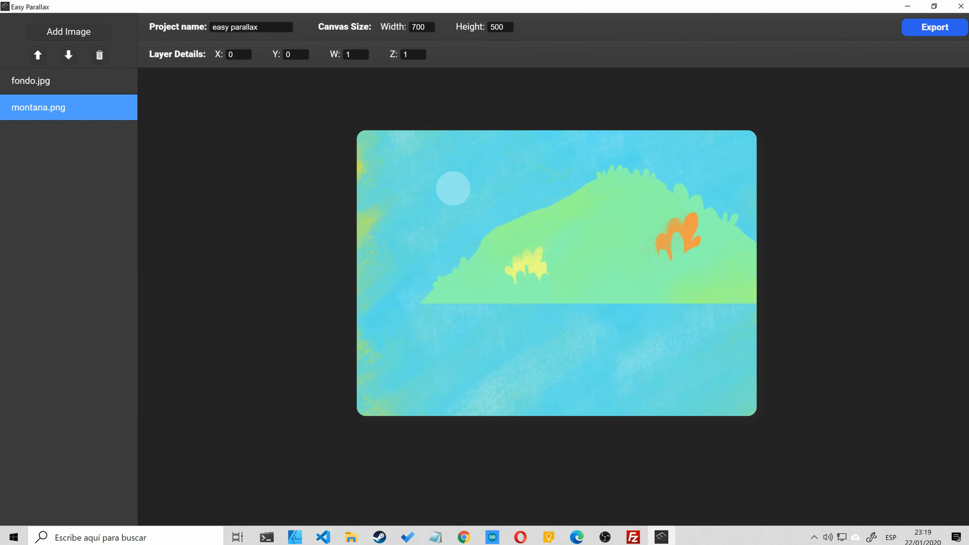
double_click(232, 54)
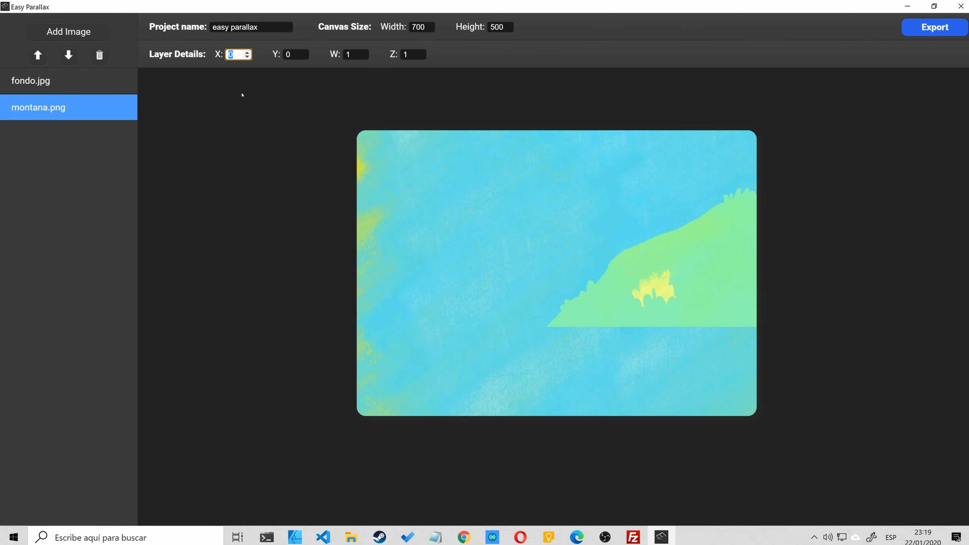
text(.25)
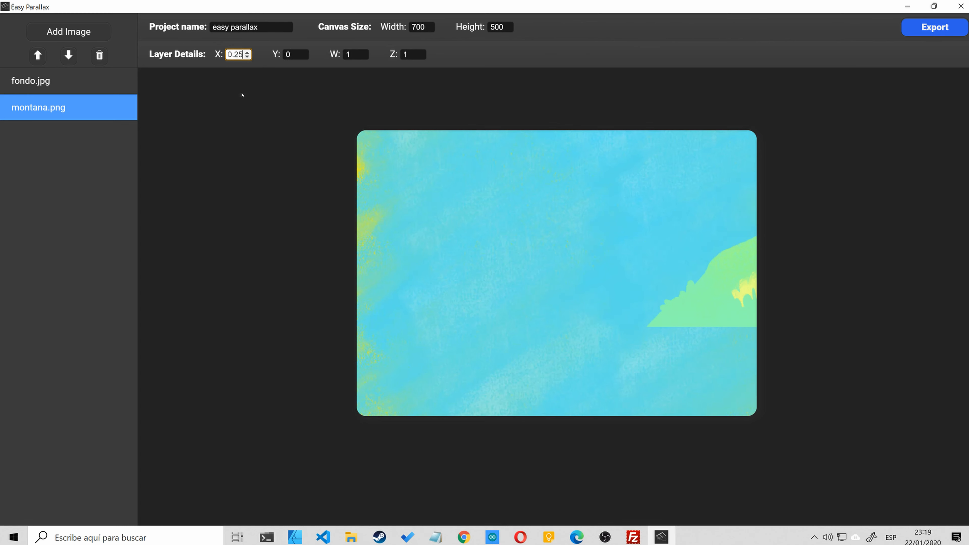
double_click(287, 54)
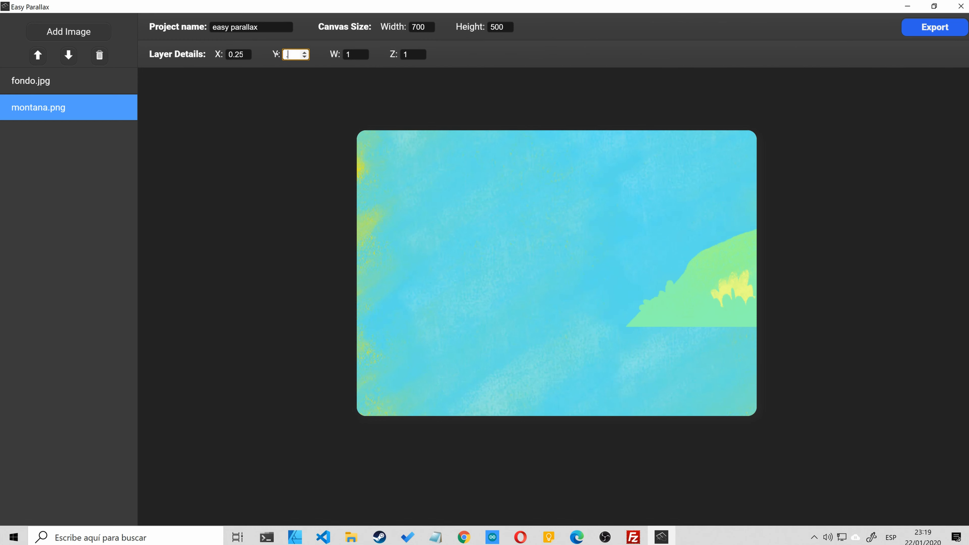
text(.6)
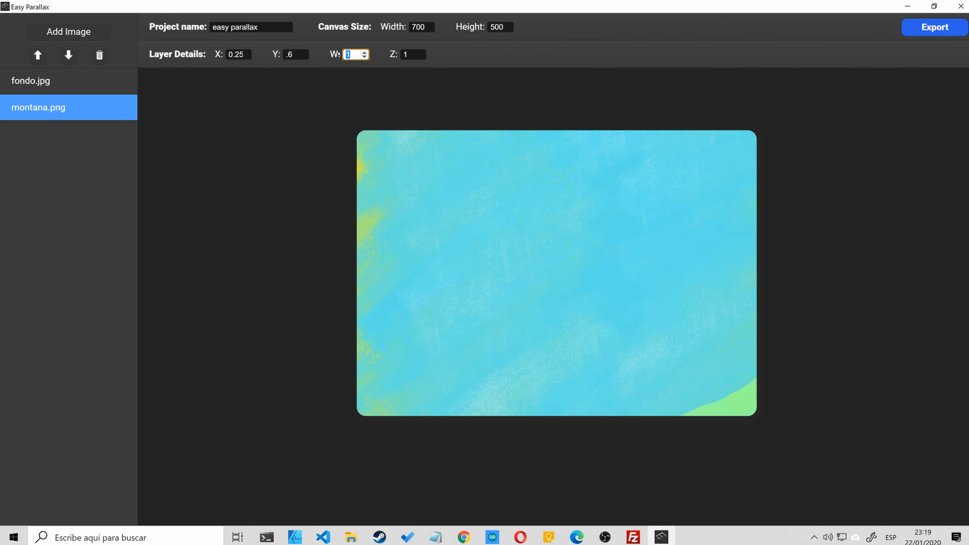
Scale down the montana.png layer by setting its W value to 0.56.
text(.3)
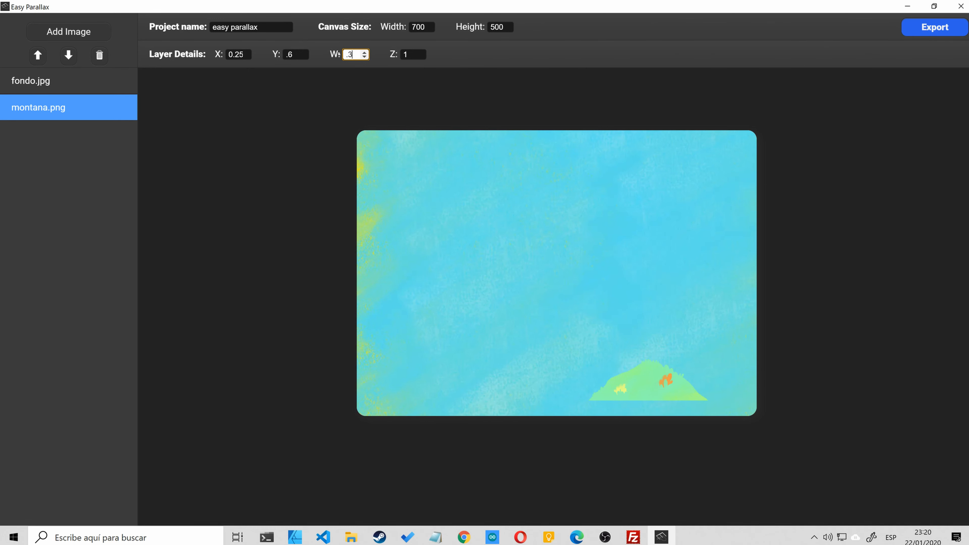
key(BackSpace)
text(45)
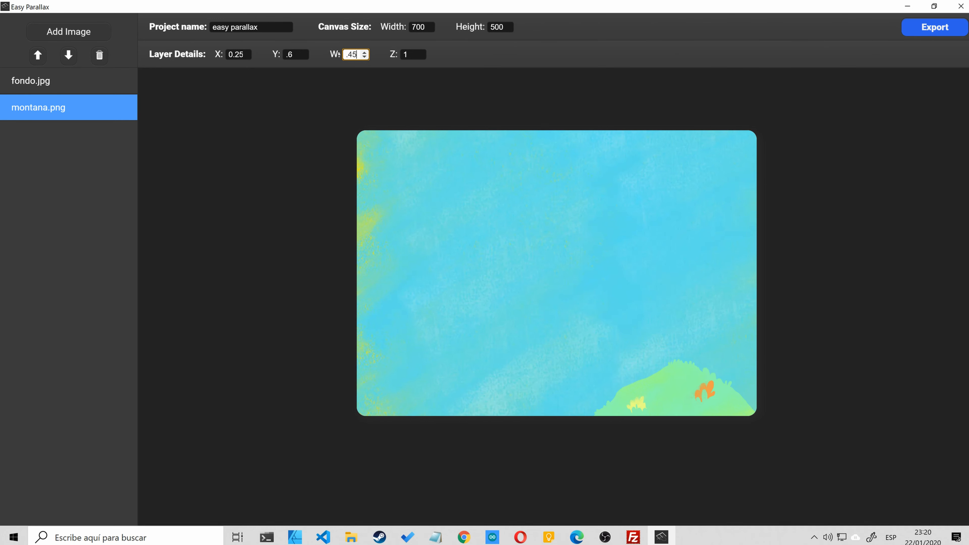
key(BackSpace)
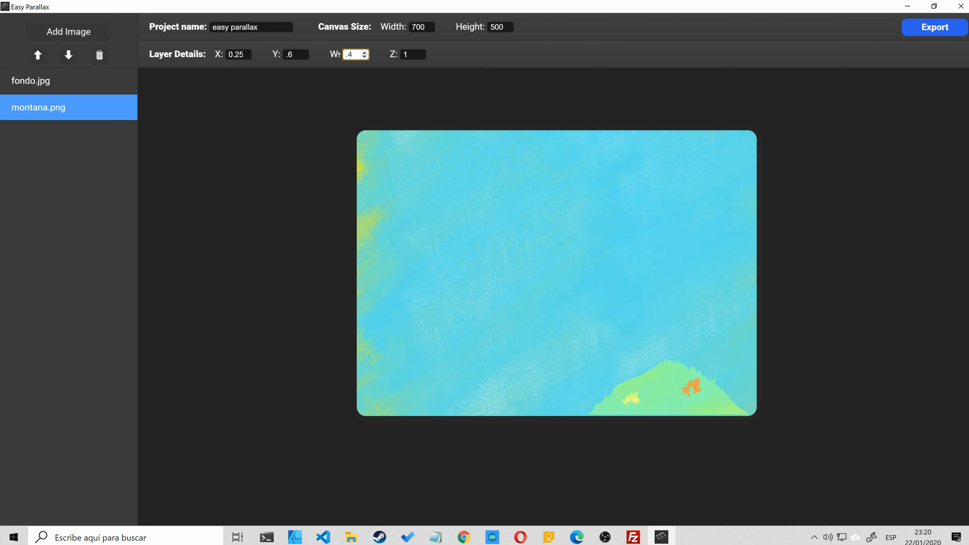
text(56)
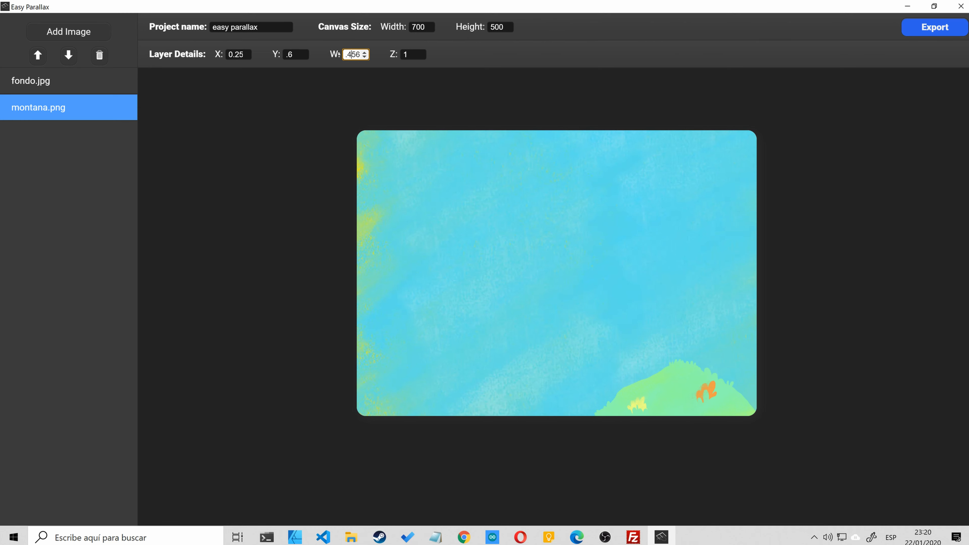
key(BackSpace)
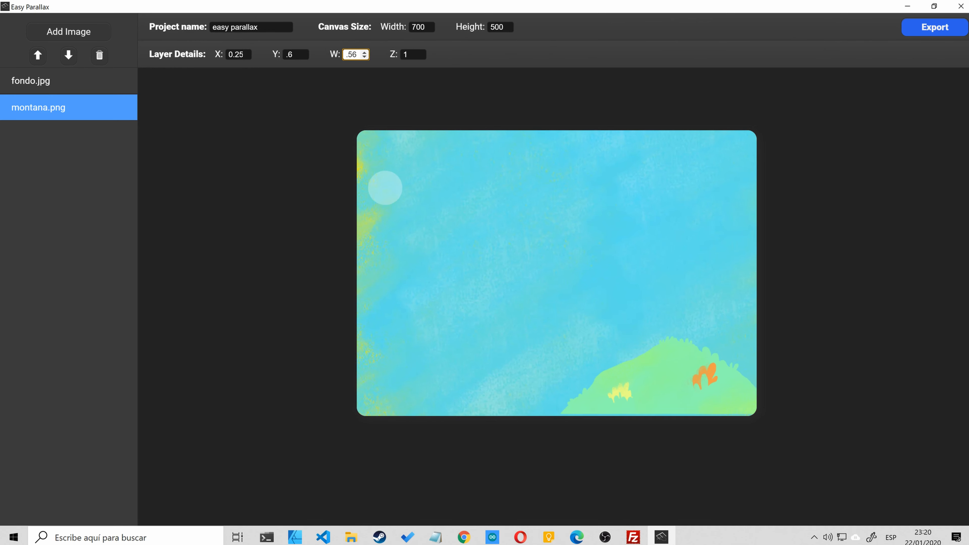
Reduce the parallax movement of the montana.png layer to a Z value of 0.1 and lower it to Y 0.8.
key(Tab)
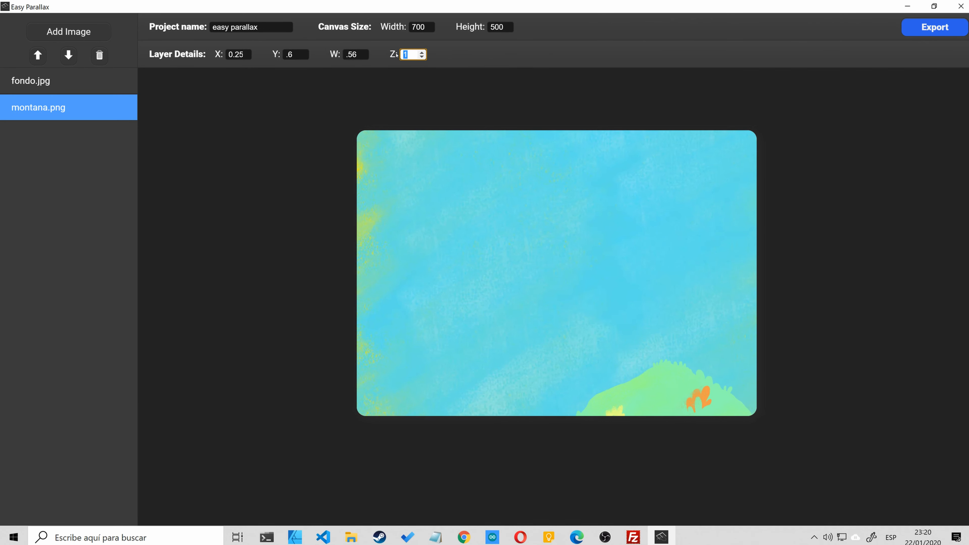
key(BackSpace)
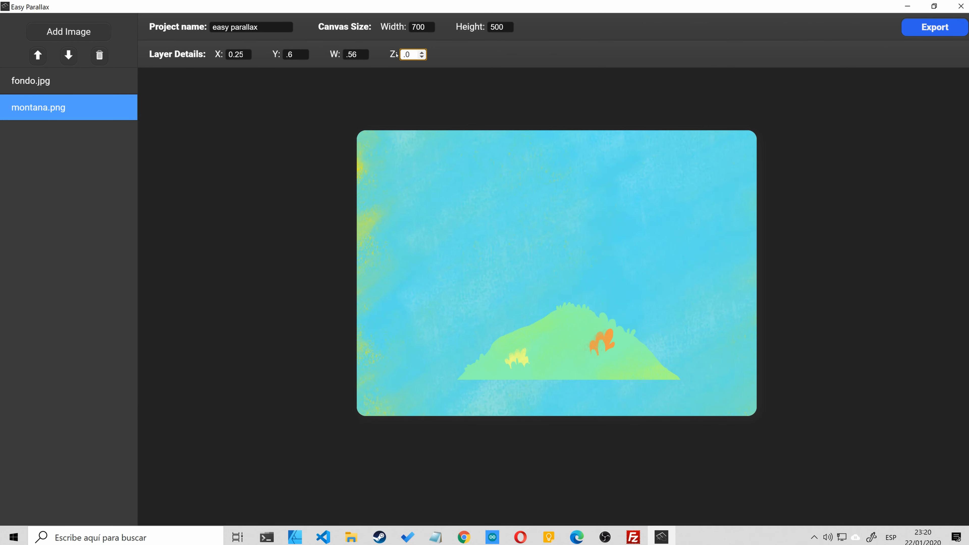
text(.02)
click(644, 442)
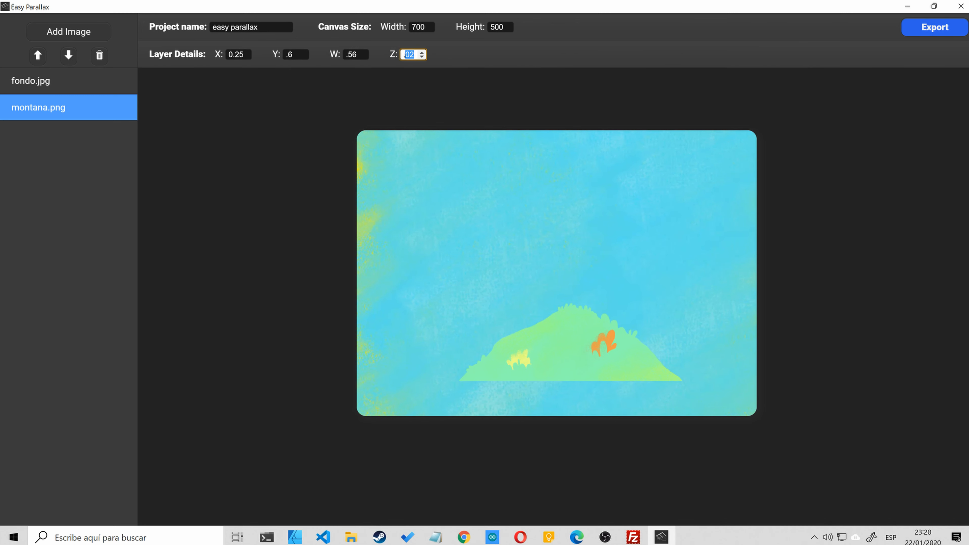
text(1)
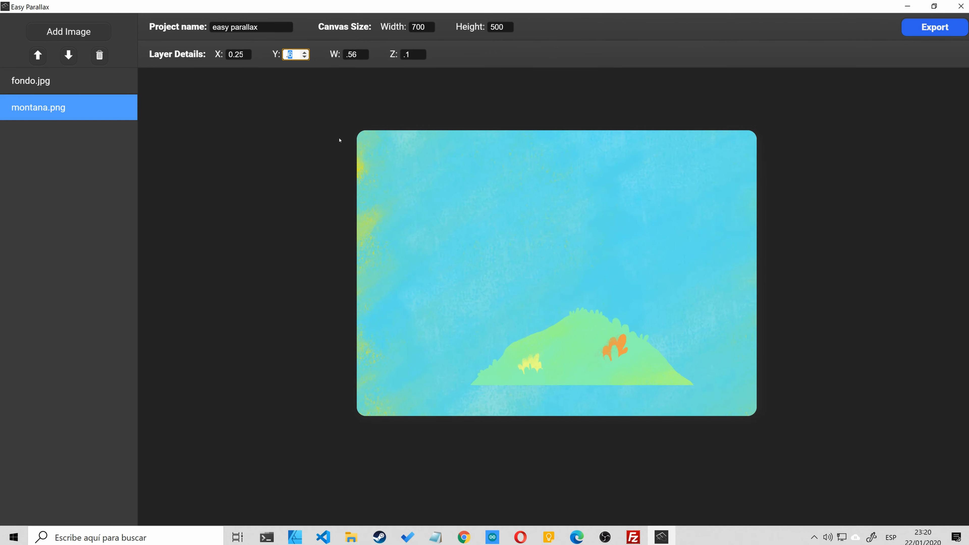
text(8)
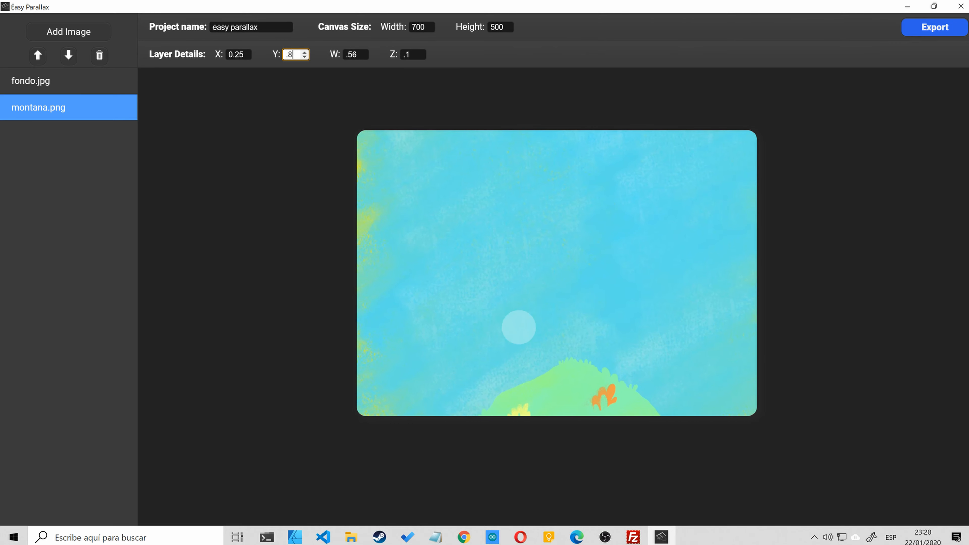
Add the image meditador.png as a new layer and scale it down with a W value of 0.3.
click(99, 33)
double_click(385, 170)
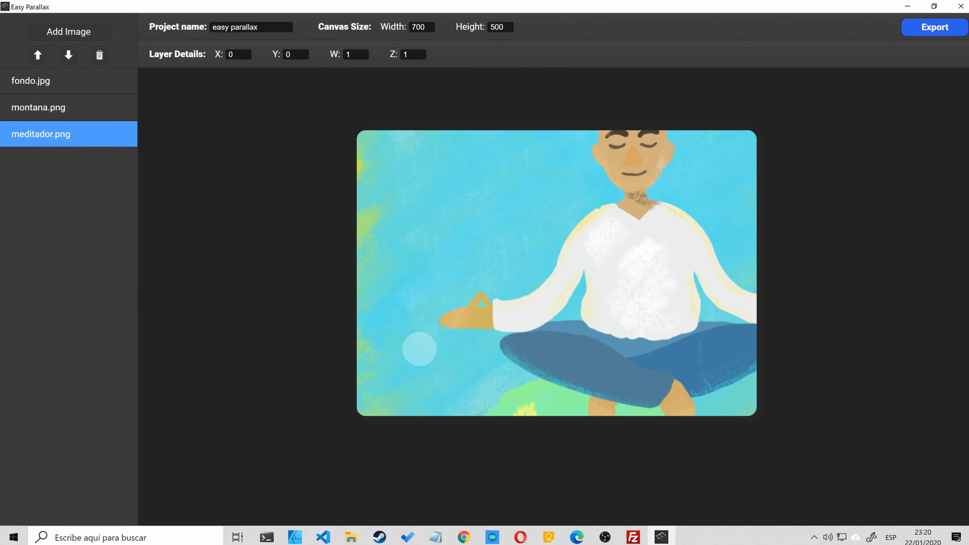
double_click(345, 54)
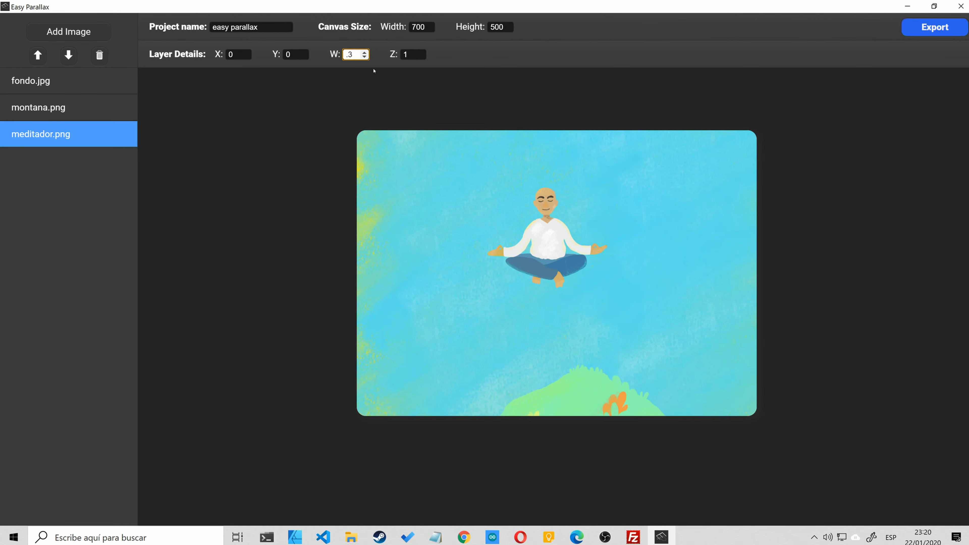
Position the meditador.png layer at X 0.56 and Y 0.36, and set its Z value to 0.3.
click(224, 55)
double_click(223, 54)
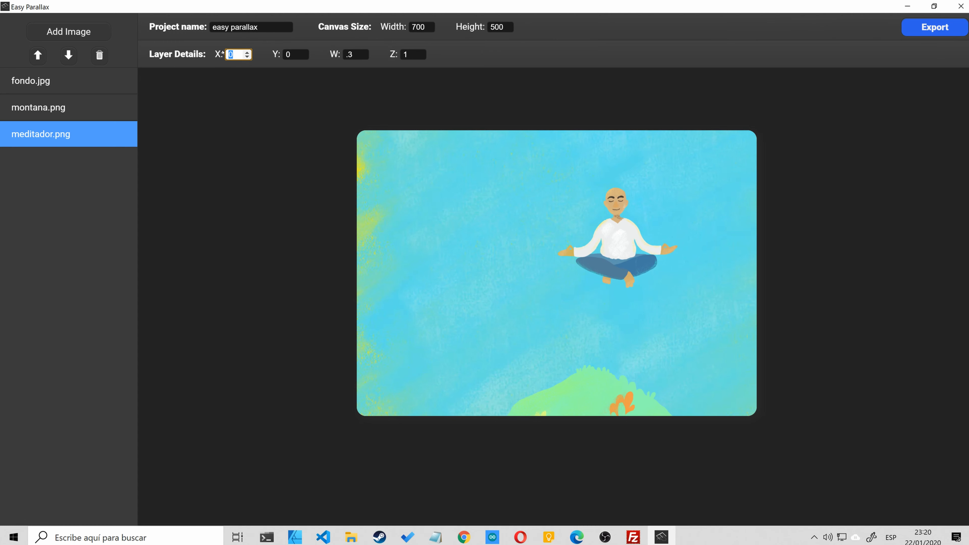
text(.56)
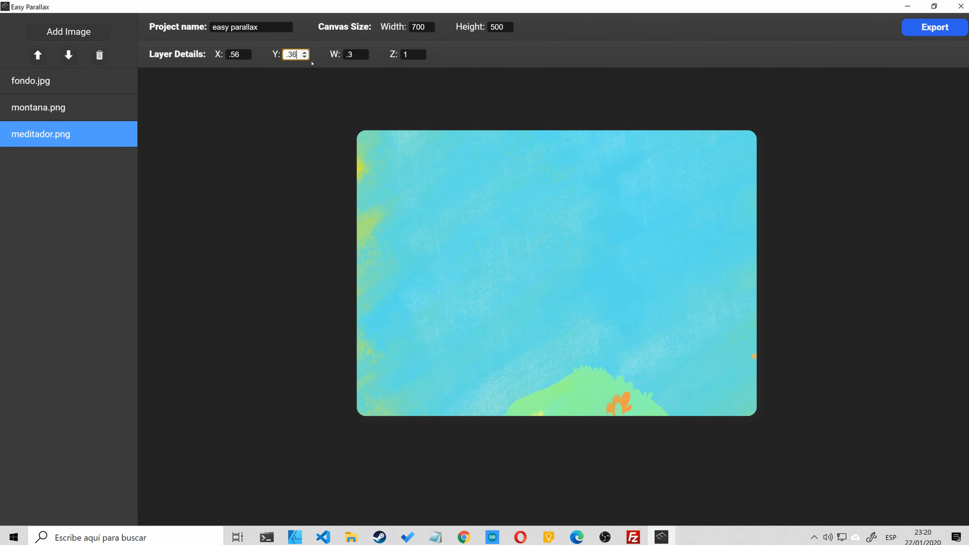
click(403, 55)
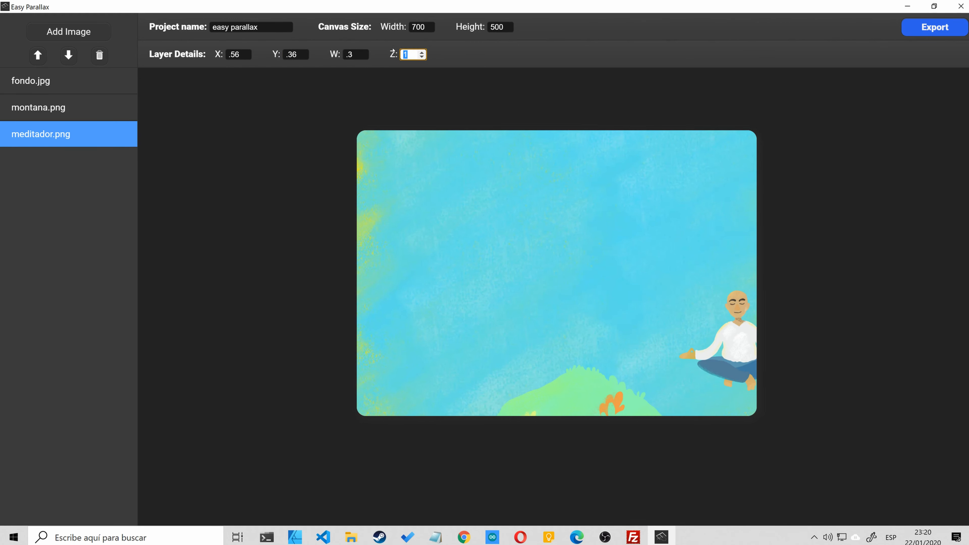
key(BackSpace)
text(.3)
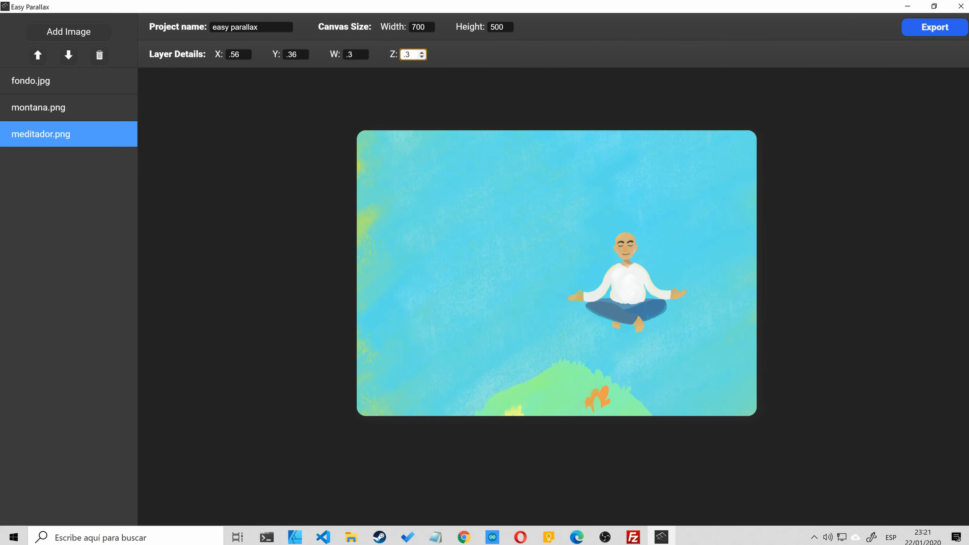
Add the image claridad.png as a new layer and place it behind the meditador.png layer.
click(71, 30)
double_click(324, 113)
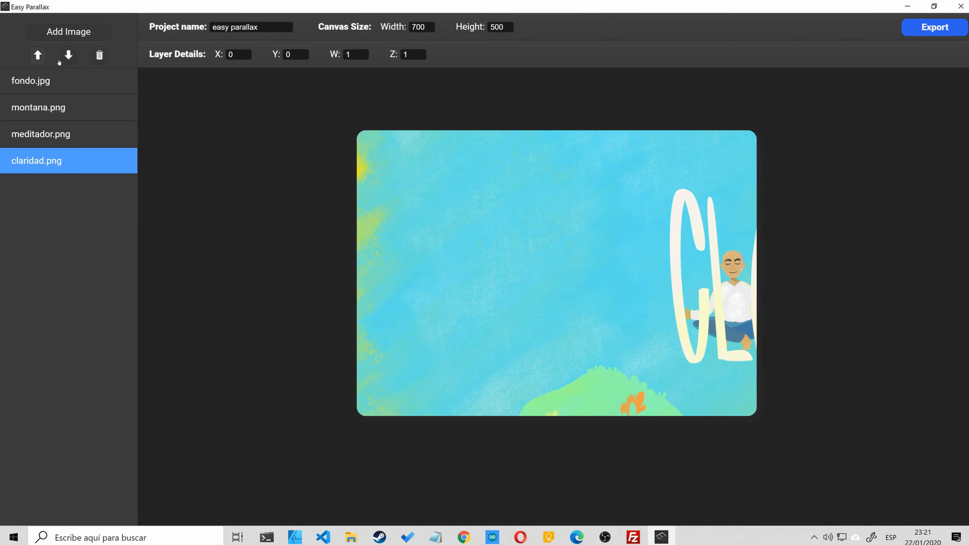
click(38, 56)
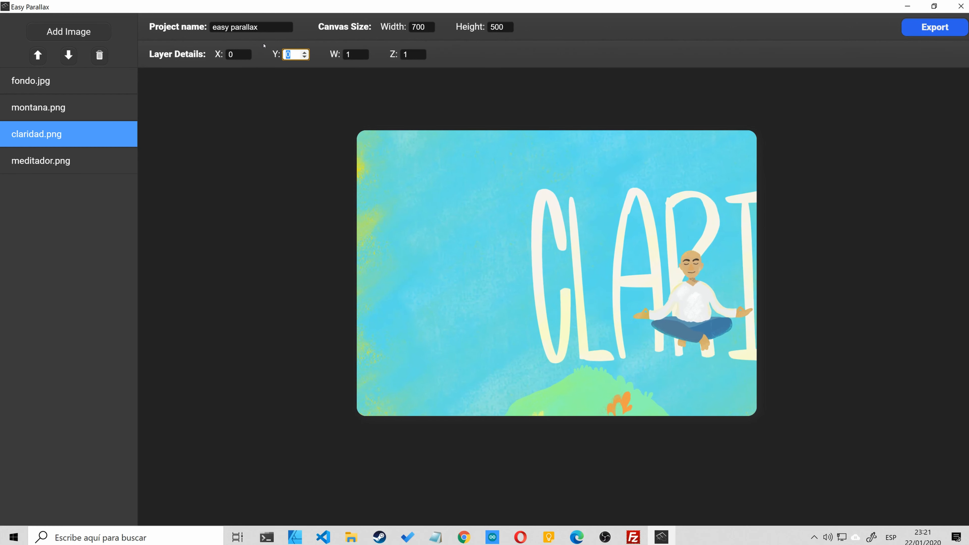
Set the Y value of the claridad.png layer to 0.2 and its Z value to 0.56.
text(.2)
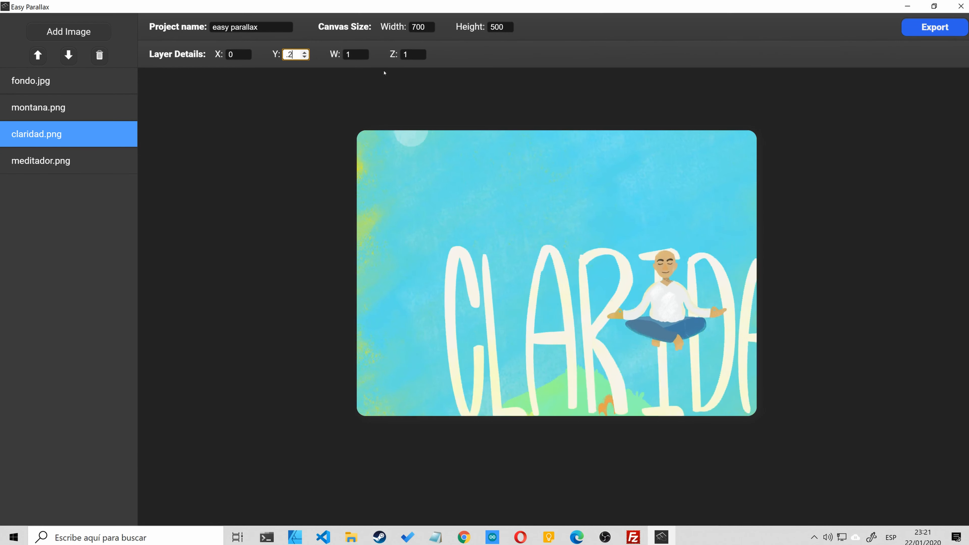
key(Tab)
key(Tab)
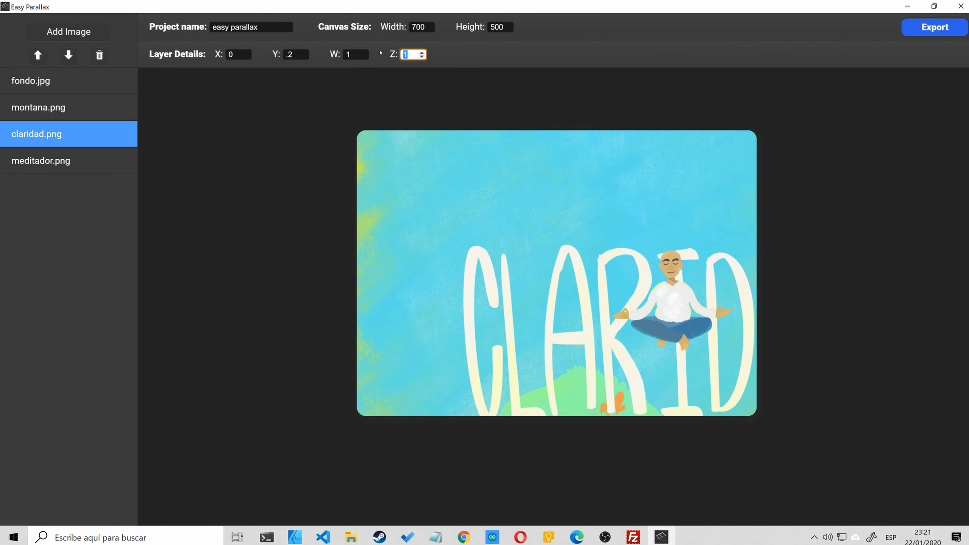
text(.)
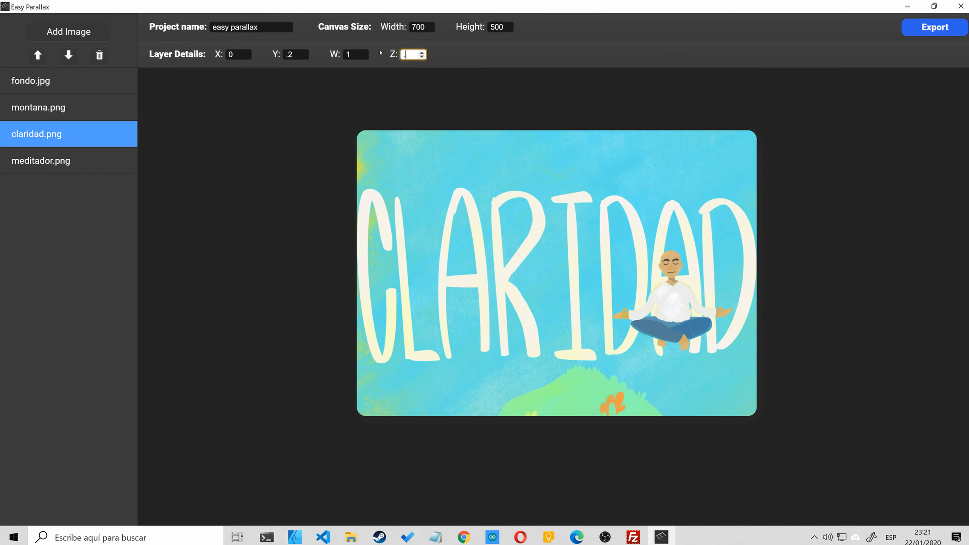
text(56)
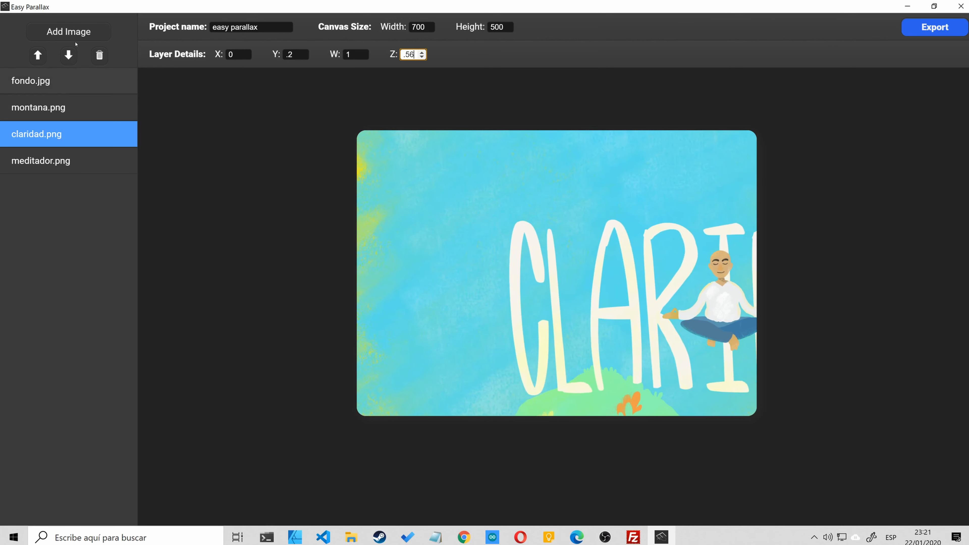
Rename the project as tutoriasl and export it to the Escritorio folder.
click(123, 81)
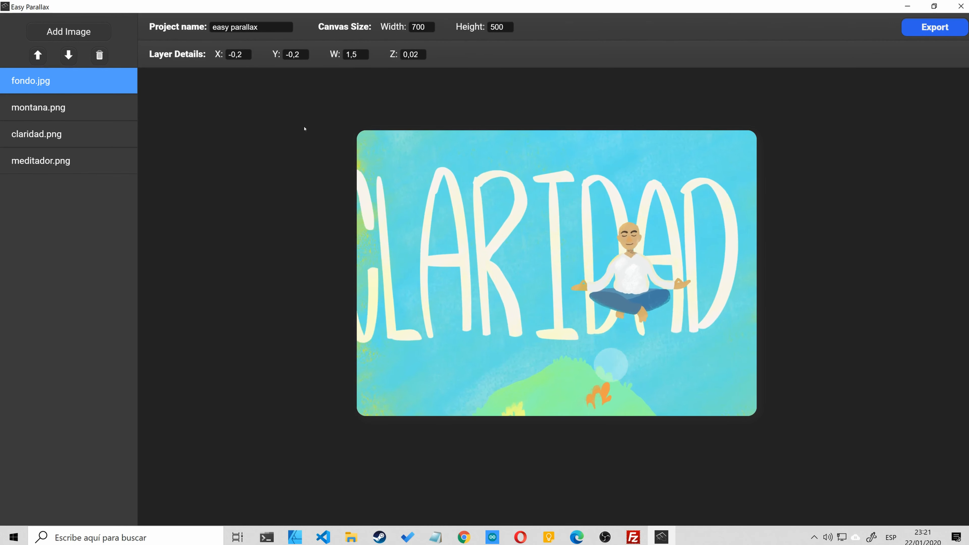
key(Tab)
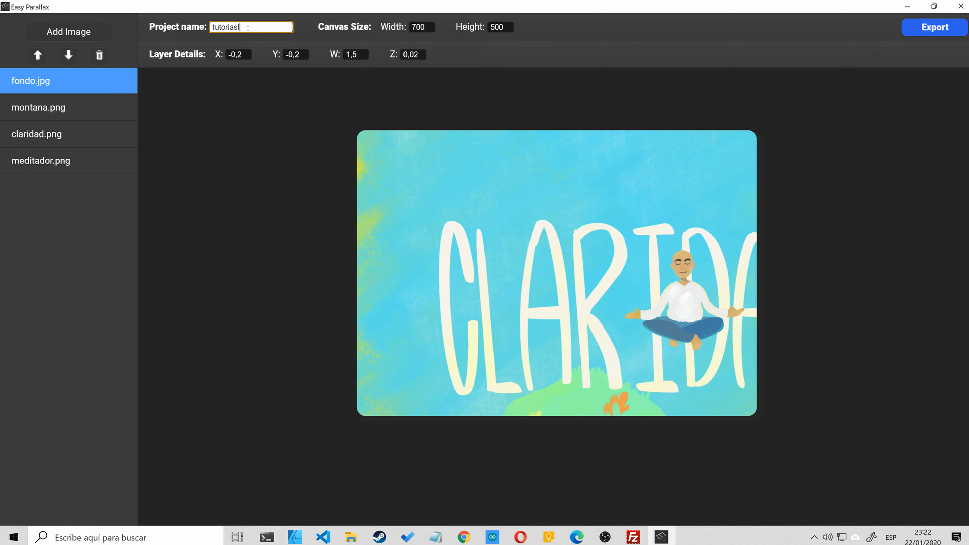
click(927, 32)
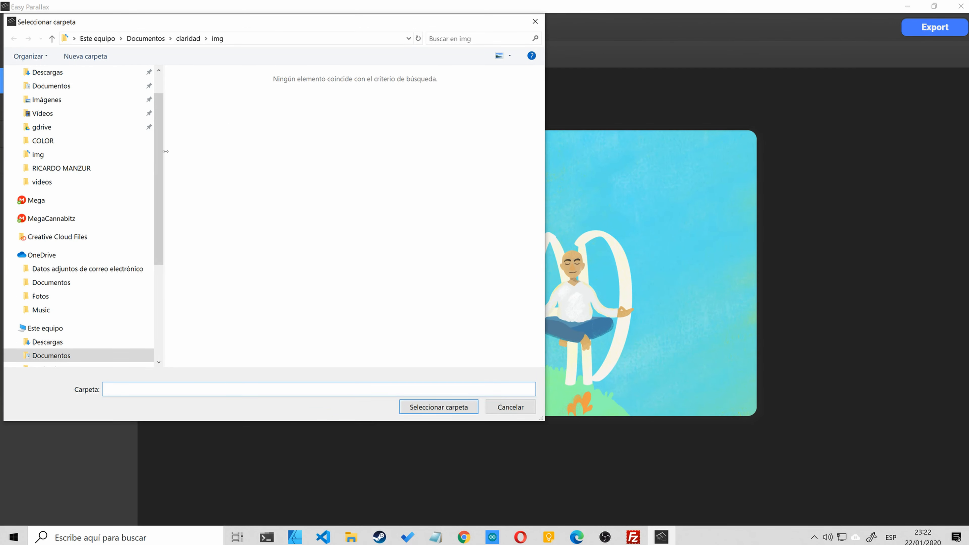
scroll(76, 222, up, 1)
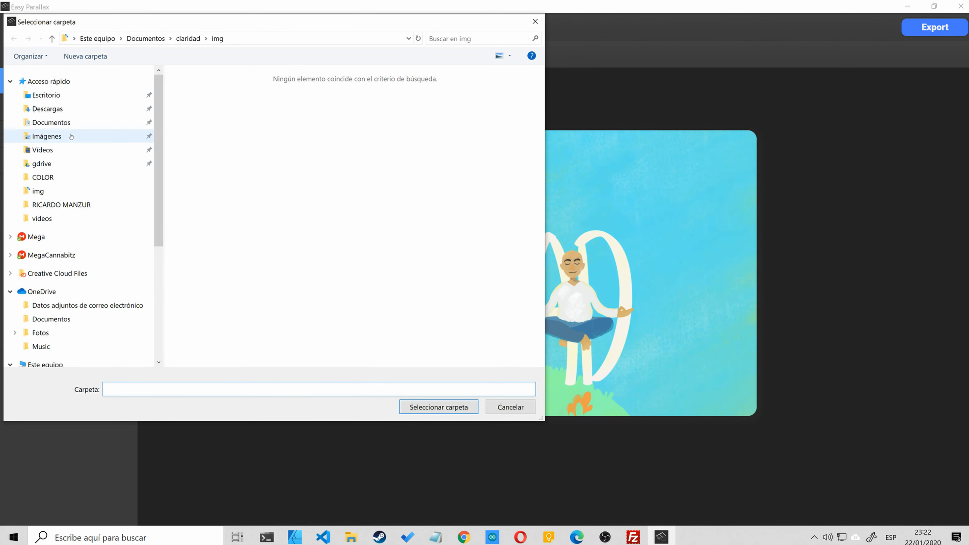
click(69, 95)
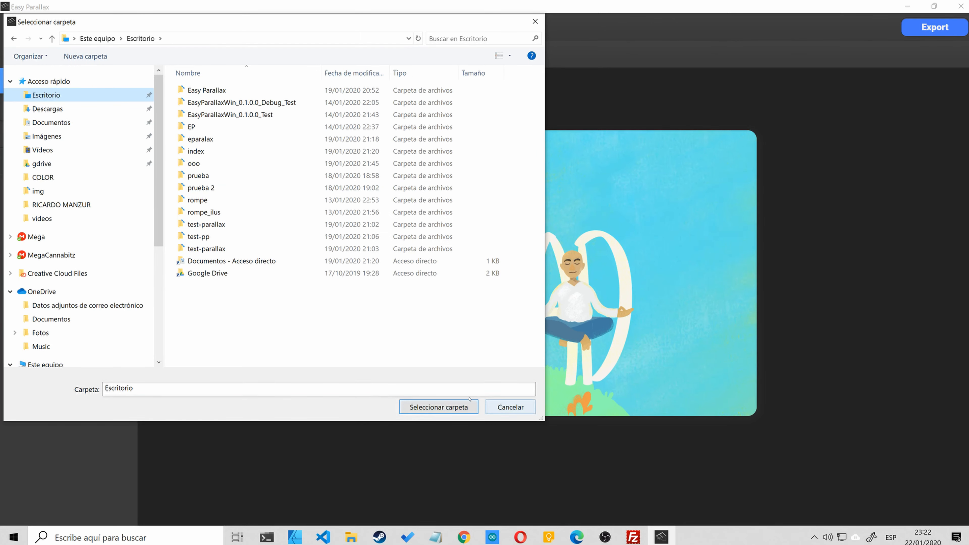
click(457, 407)
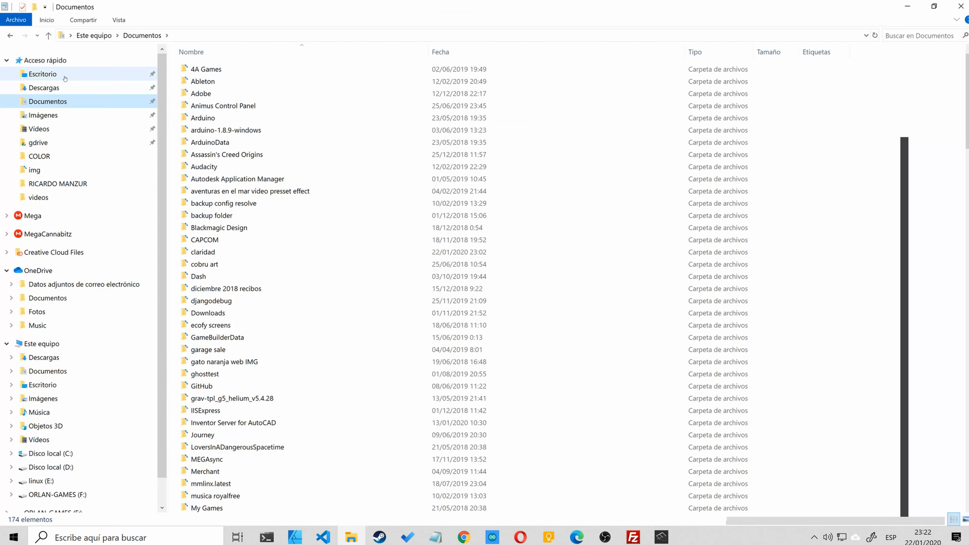
In File Explorer, open the exported tutoriasl folder in Escritorio and examine its files and the images in its img folder.
click(63, 74)
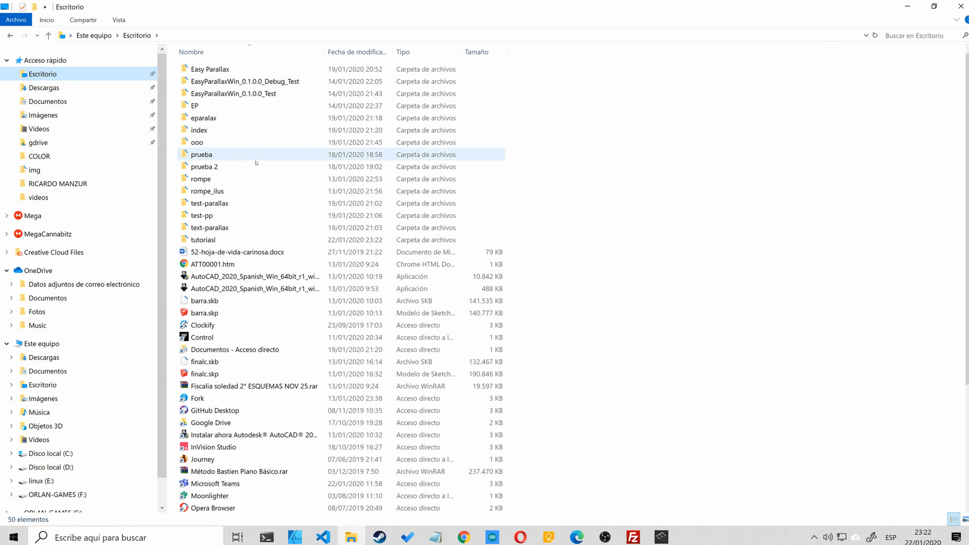
mouse_move(244, 238)
double_click(243, 240)
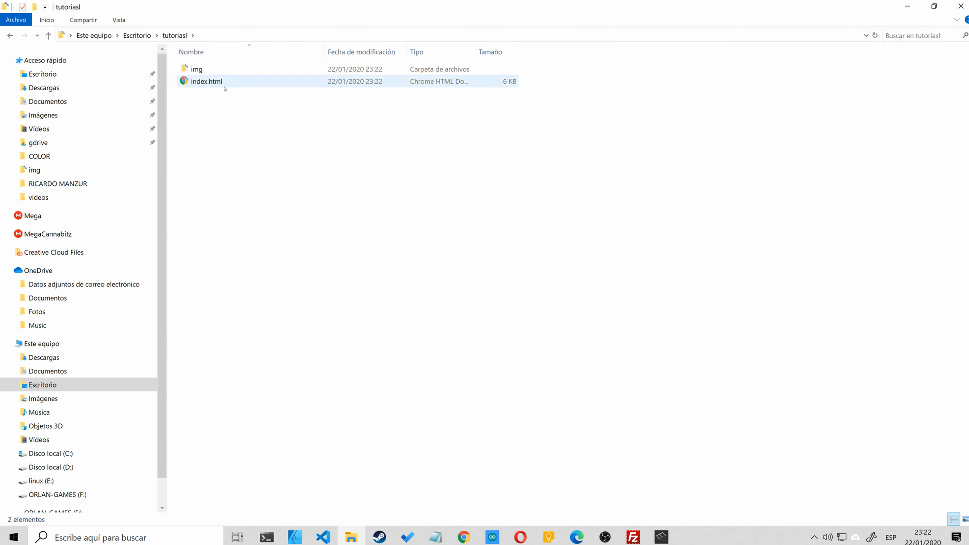
double_click(202, 70)
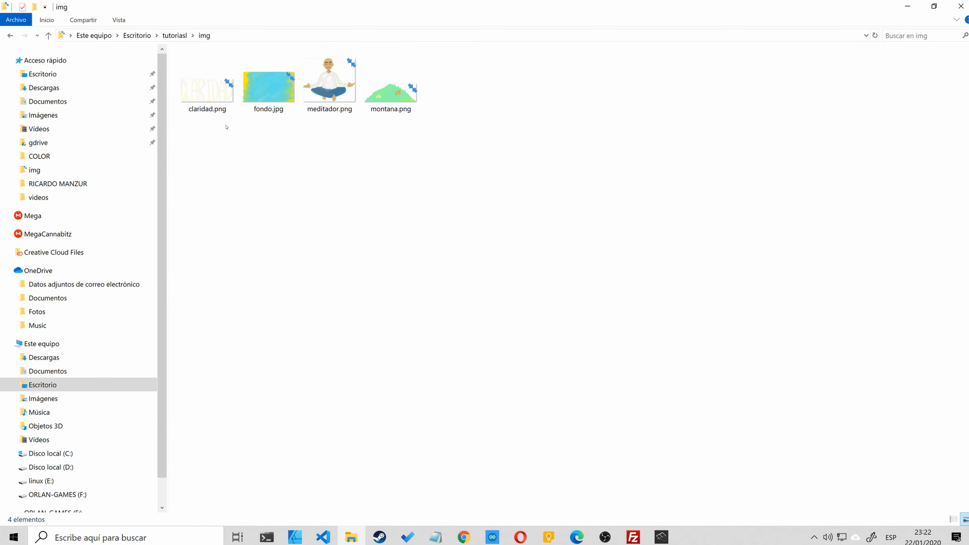
drag(544, 166, 195, 80)
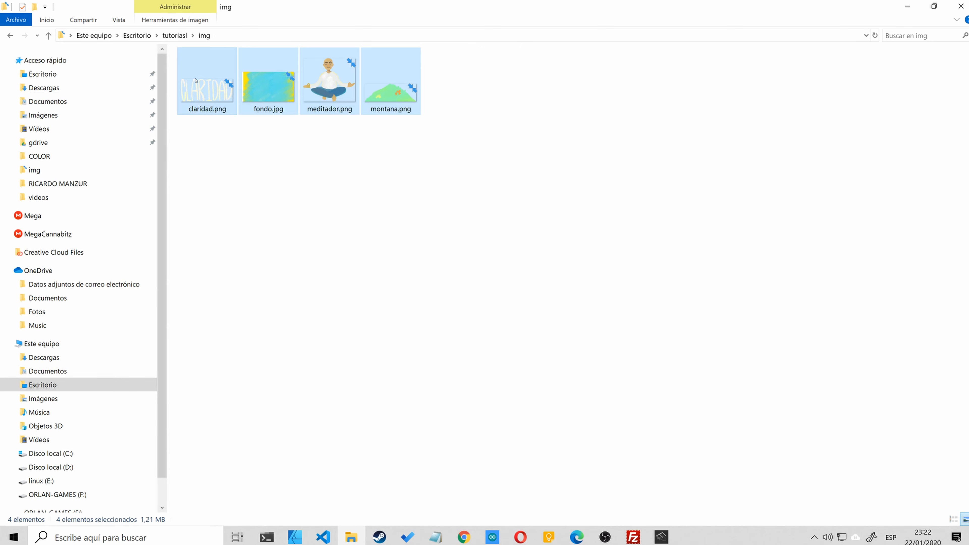
click(175, 36)
drag(252, 136, 223, 61)
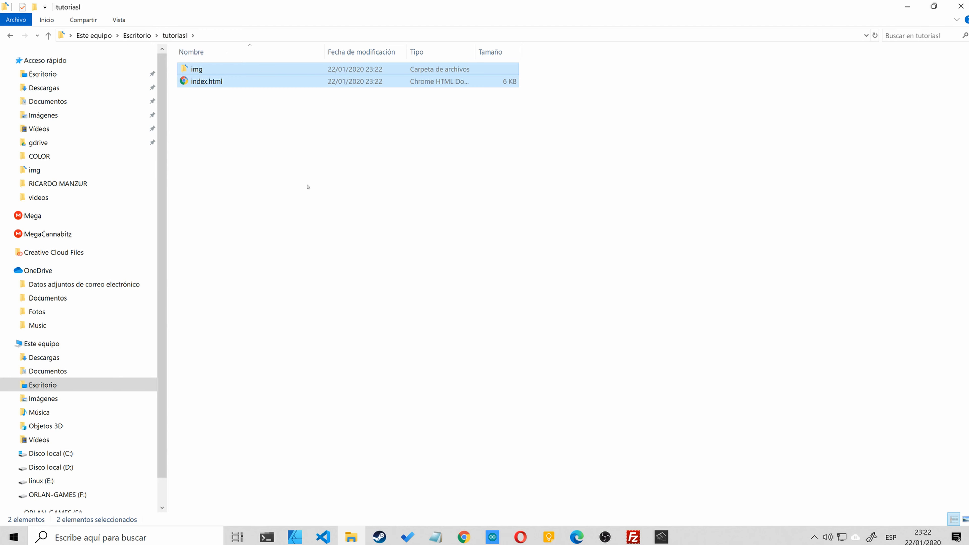